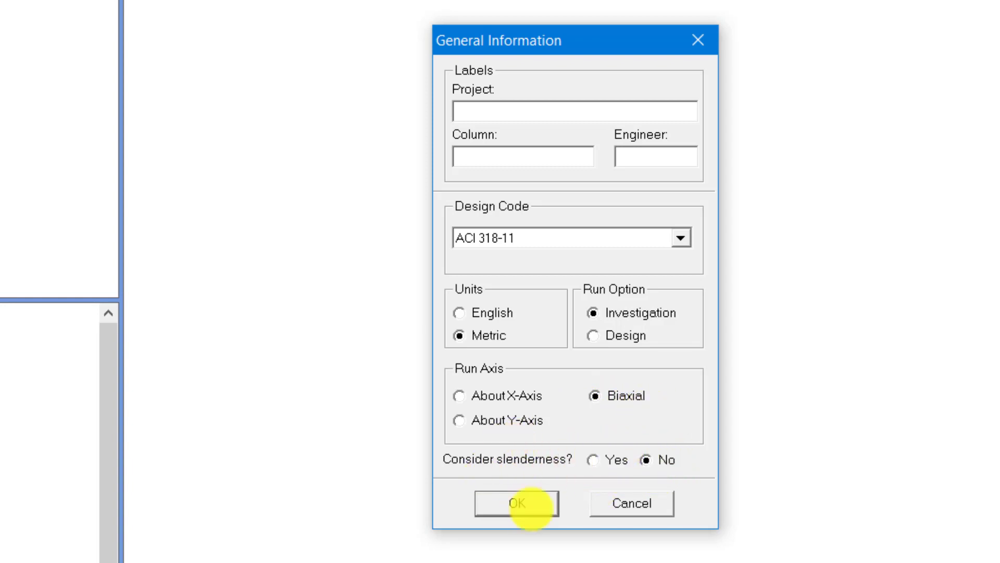
- Accept the general information and set the material strengths to f'c 25 MPa for concrete and fy 420 MPa for reinforcing steel
{"action": "left_click", "coordinate": [523, 504]}
{"action": "left_click", "coordinate": [0, 0]}
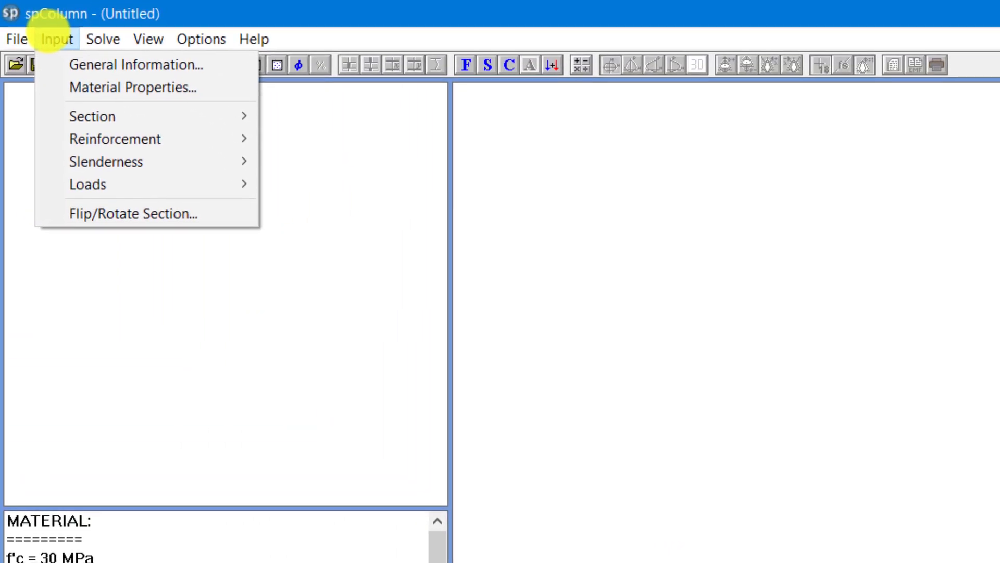
{"action": "left_click", "coordinate": [85, 87]}
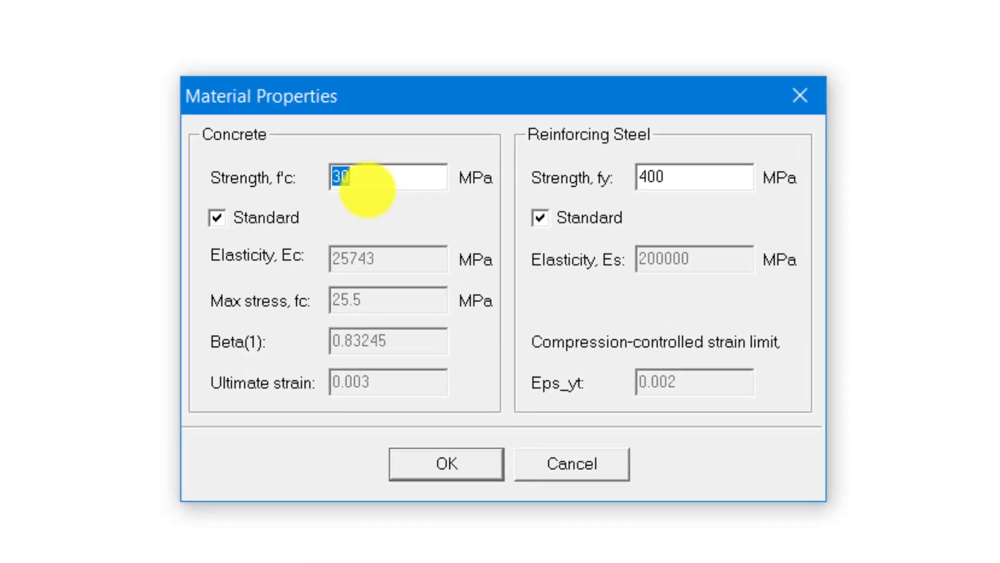
{"action": "type", "text": "25"}
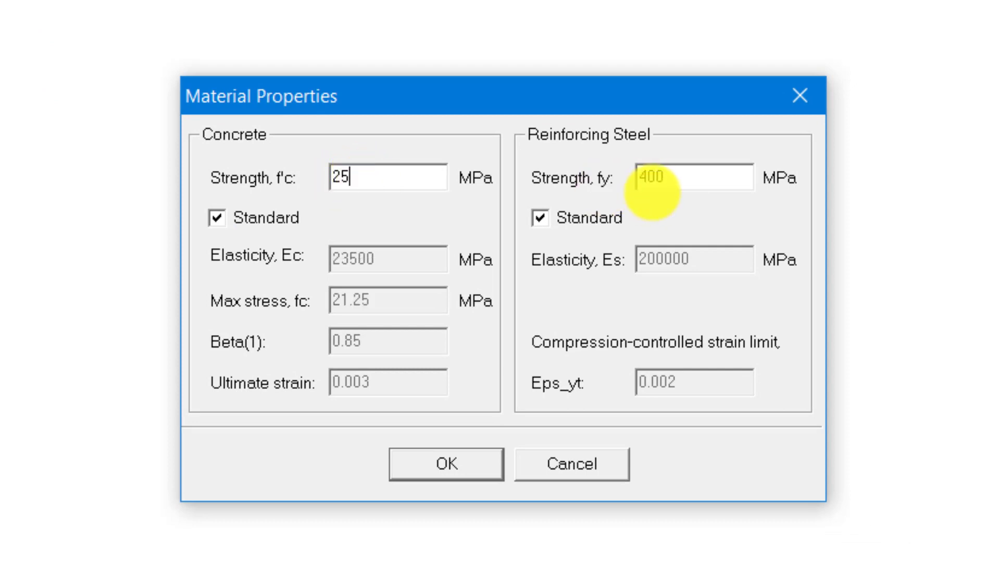
{"action": "double_click", "coordinate": [669, 178]}
{"action": "type", "text": "420"}
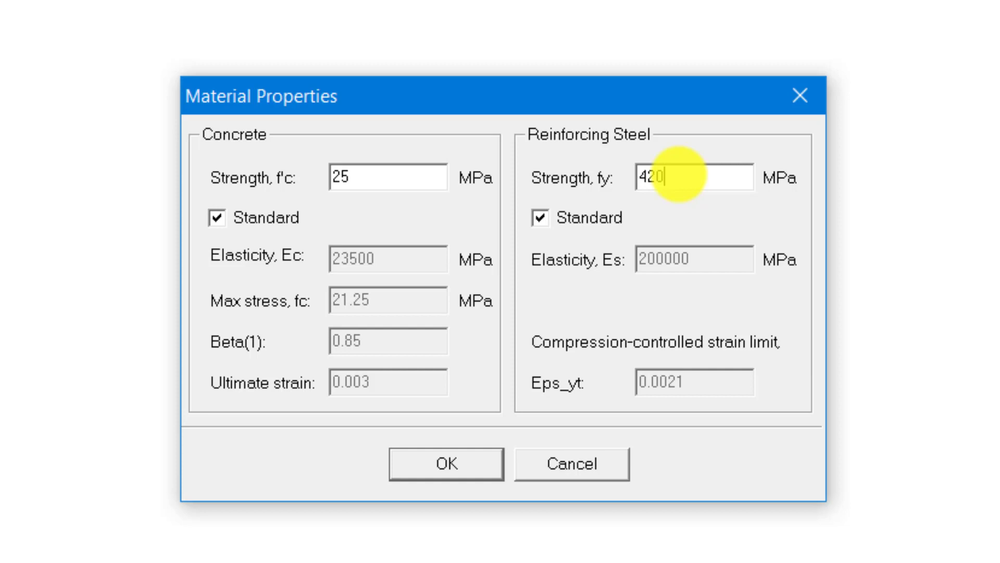
{"action": "left_click", "coordinate": [447, 463]}
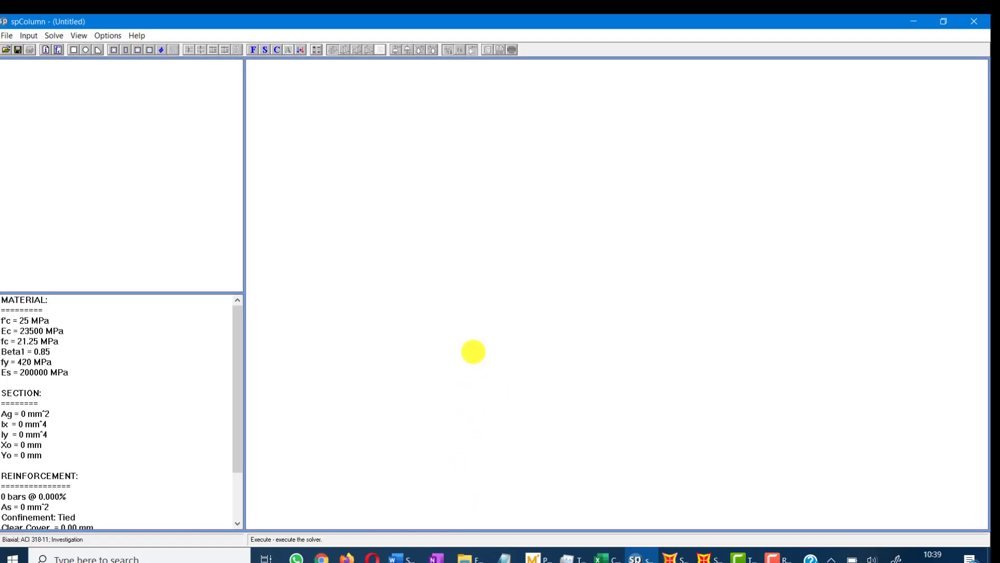
- Define a rectangular column section with a width of 300 mm along X and a depth of 300 mm along Y
{"action": "left_click", "coordinate": [28, 36]}
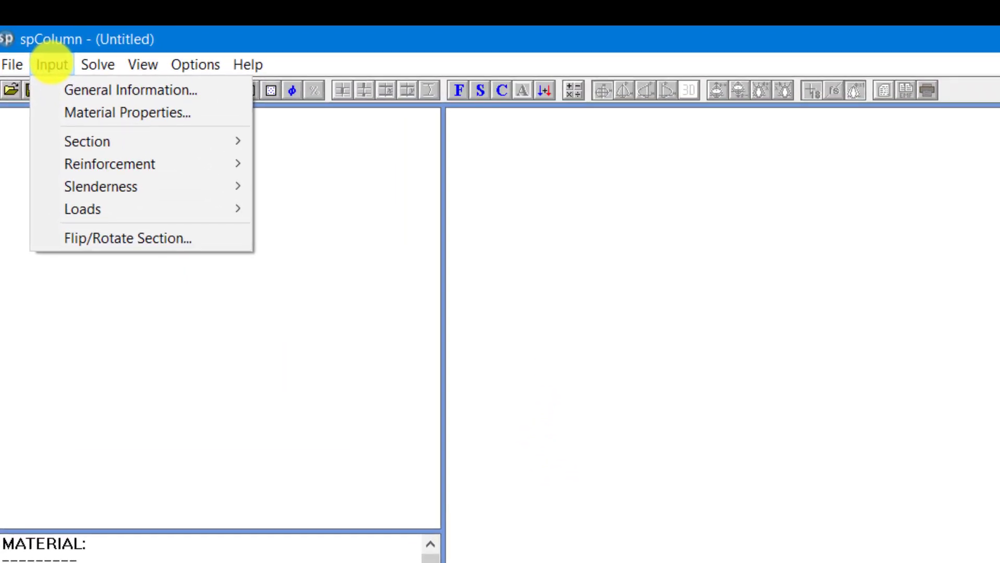
{"action": "mouse_move", "coordinate": [87, 140]}
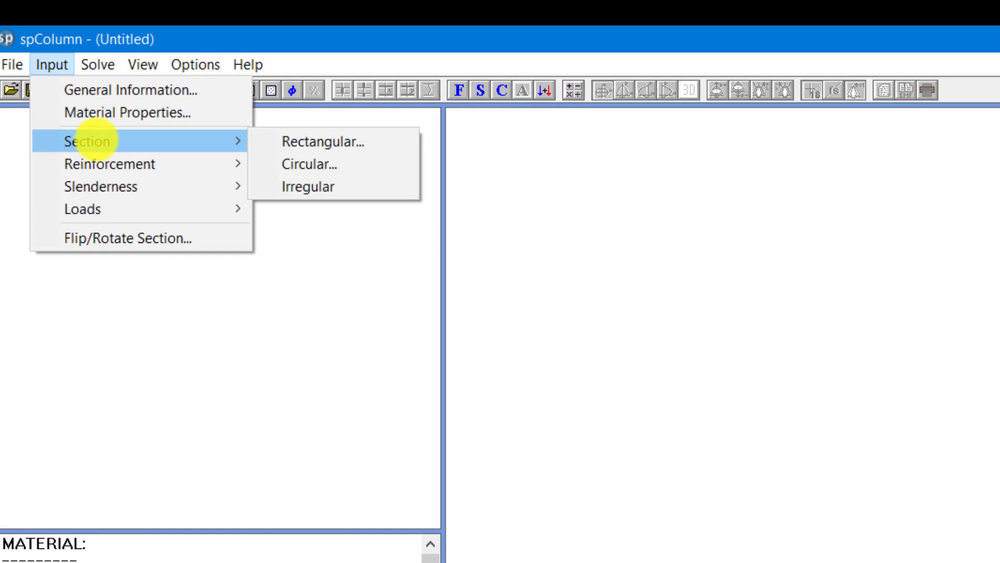
{"action": "left_click", "coordinate": [323, 141]}
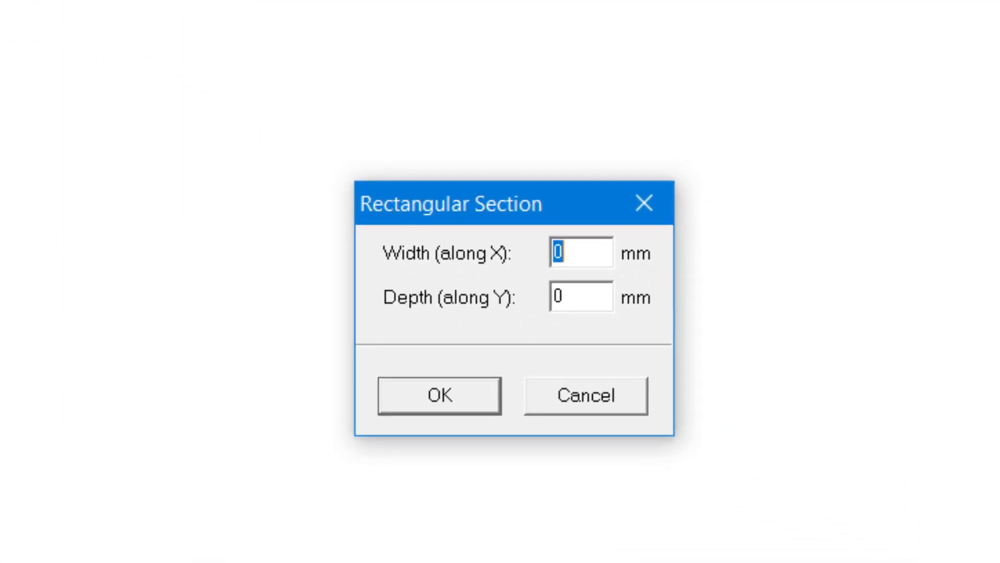
{"action": "type", "text": "300"}
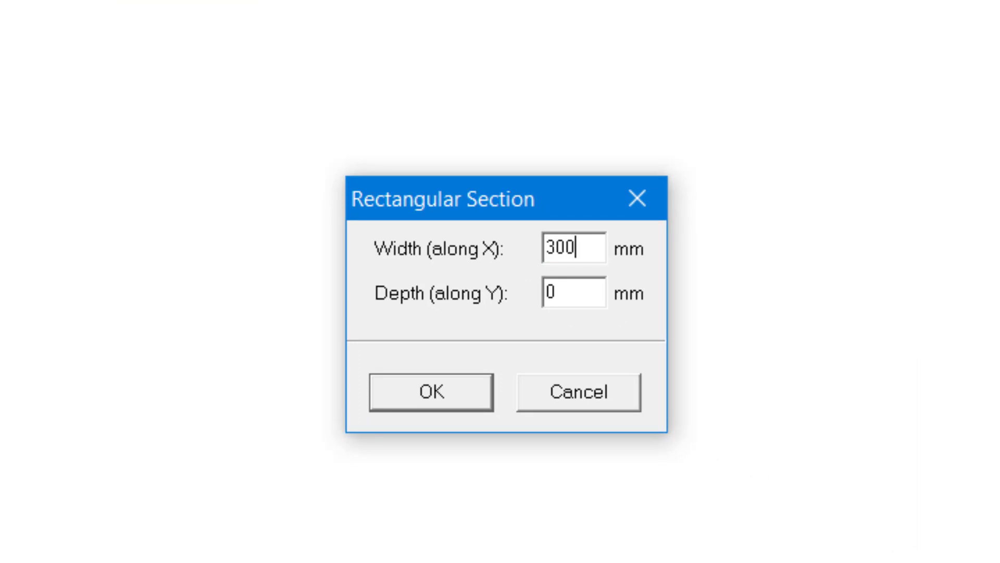
{"action": "key", "text": "Tab"}
{"action": "type", "text": "300"}
{"action": "left_click", "coordinate": [422, 389]}
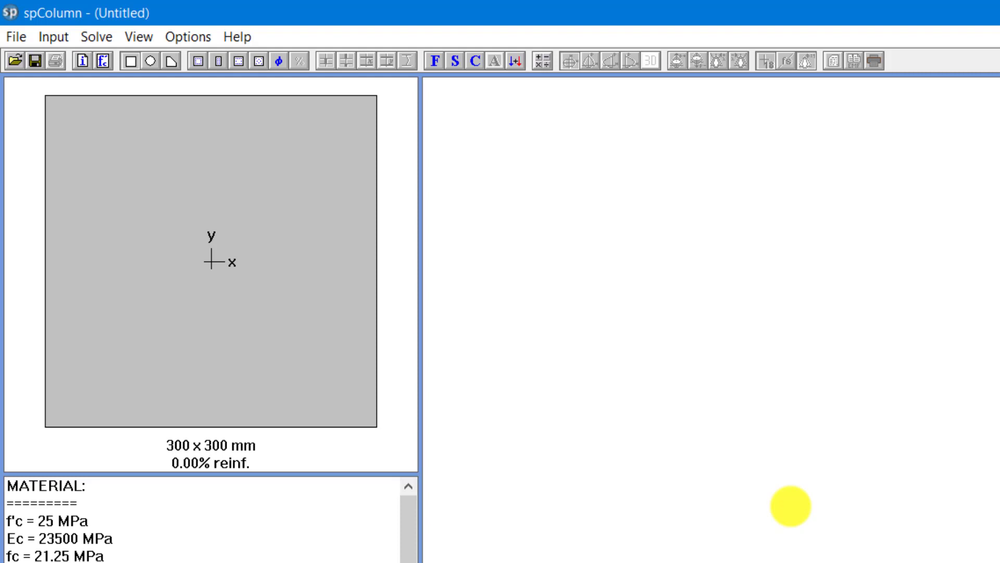
- Reinforce the section with all sides equal, using 4 bars of size #7 and a 40 mm clear cover to transverse bars
{"action": "left_click", "coordinate": [53, 37]}
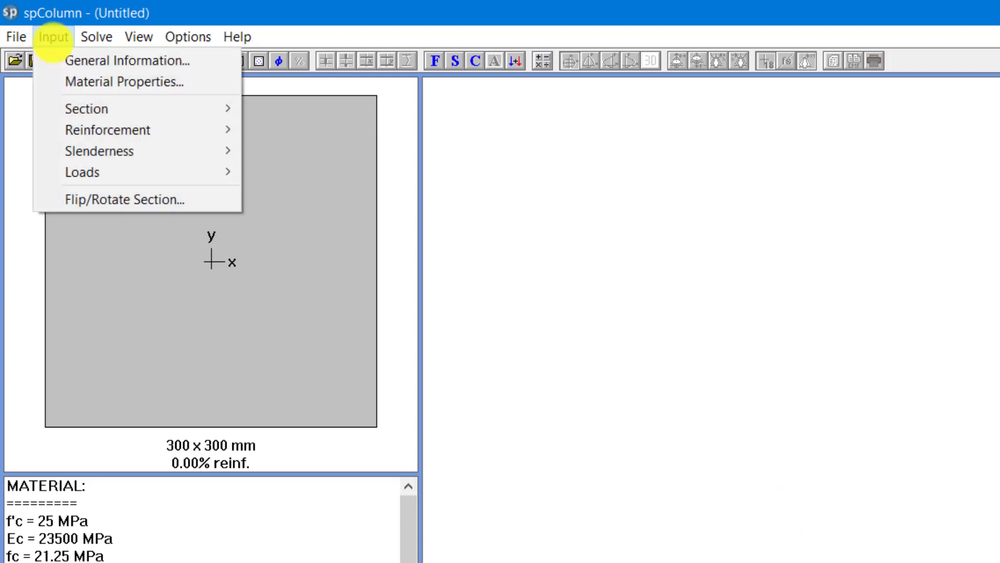
{"action": "mouse_move", "coordinate": [128, 150]}
{"action": "mouse_move", "coordinate": [114, 135]}
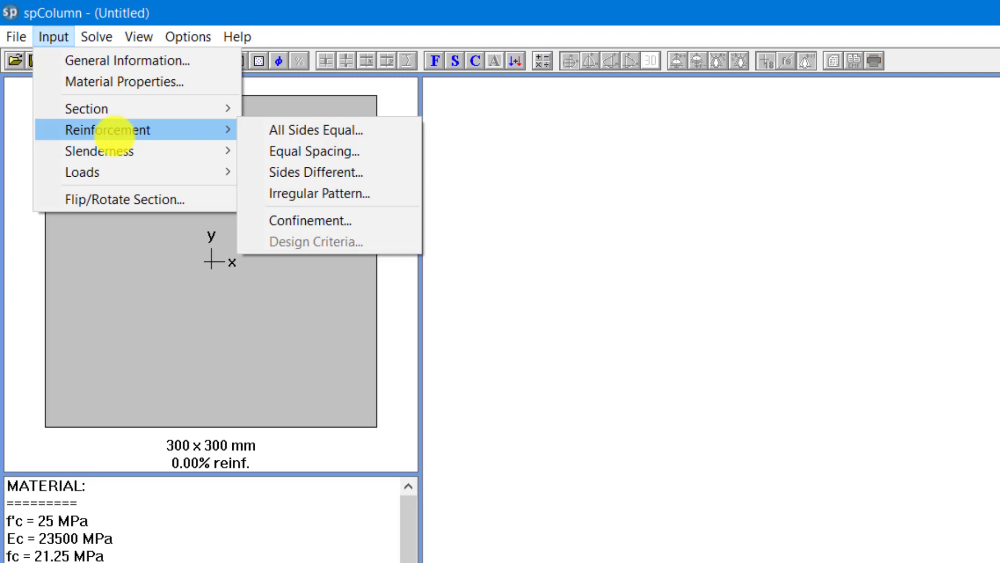
{"action": "left_click", "coordinate": [326, 130]}
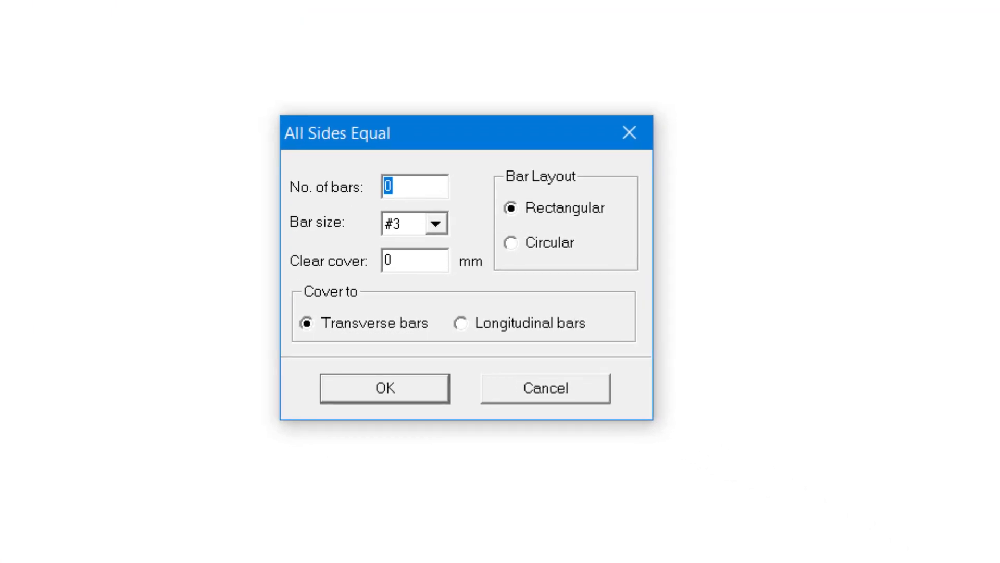
{"action": "type", "text": "4"}
{"action": "left_click", "coordinate": [435, 223]}
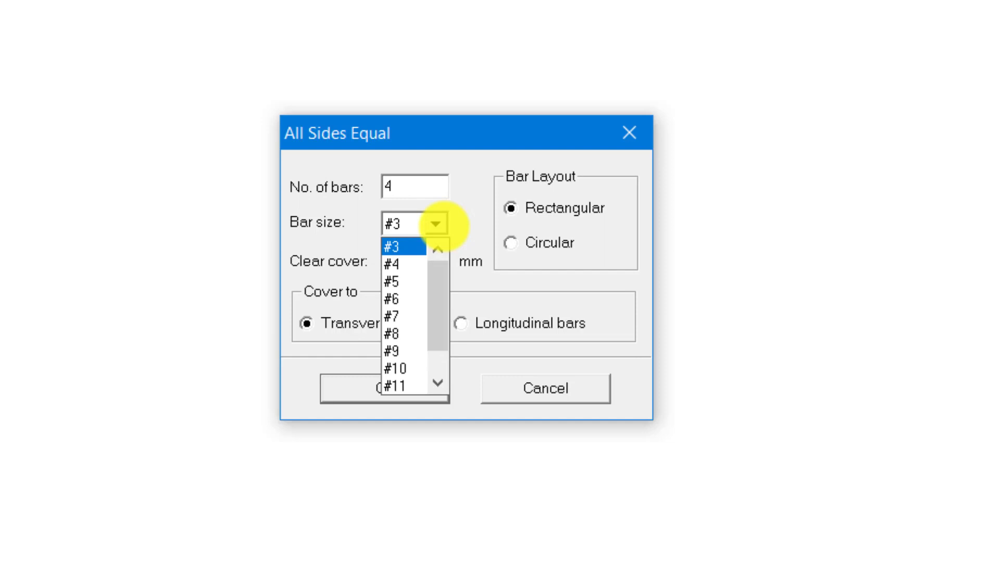
{"action": "left_click", "coordinate": [414, 317]}
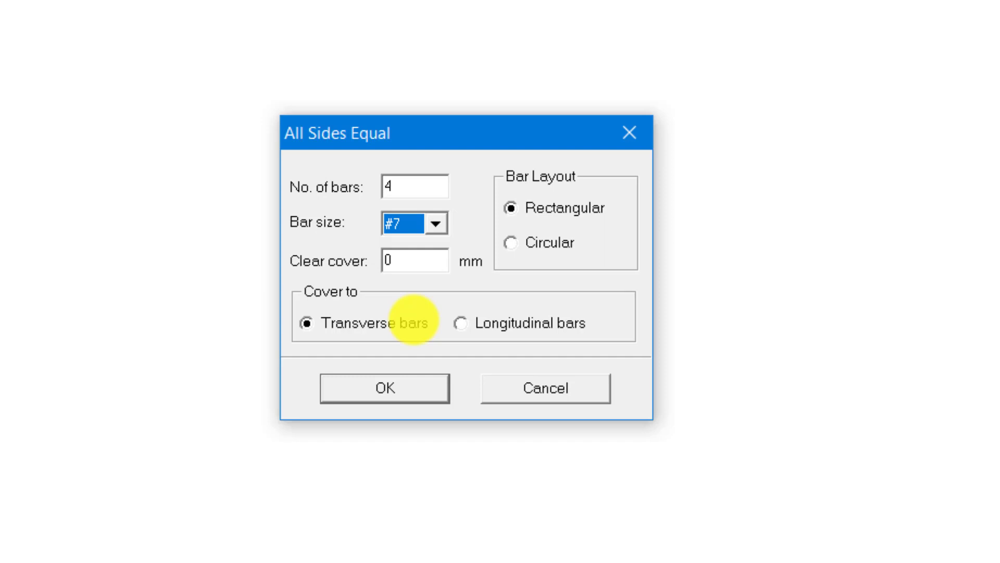
{"action": "left_click", "coordinate": [424, 261]}
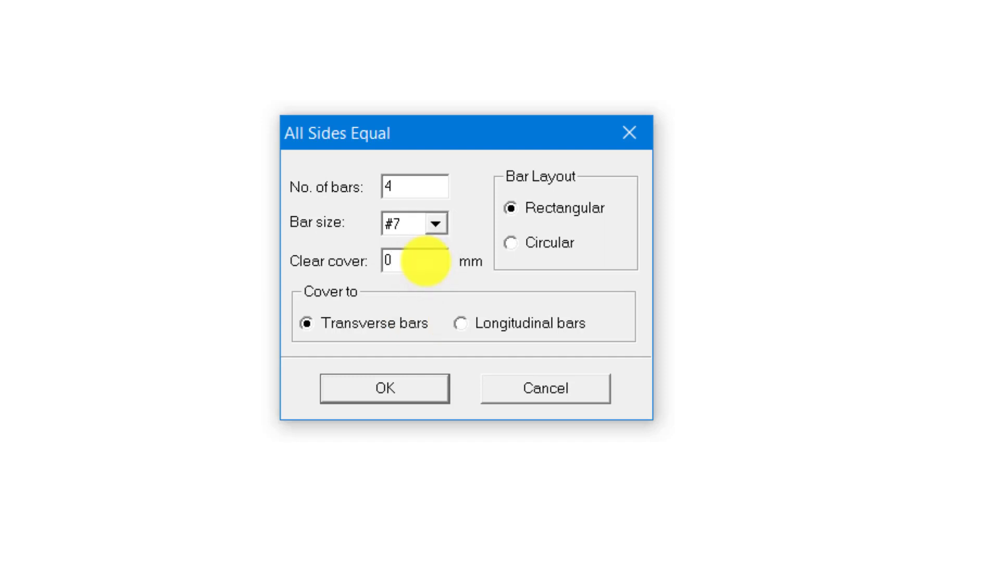
{"action": "key", "text": "BackSpace"}
{"action": "type", "text": "40"}
{"action": "left_click", "coordinate": [384, 389]}
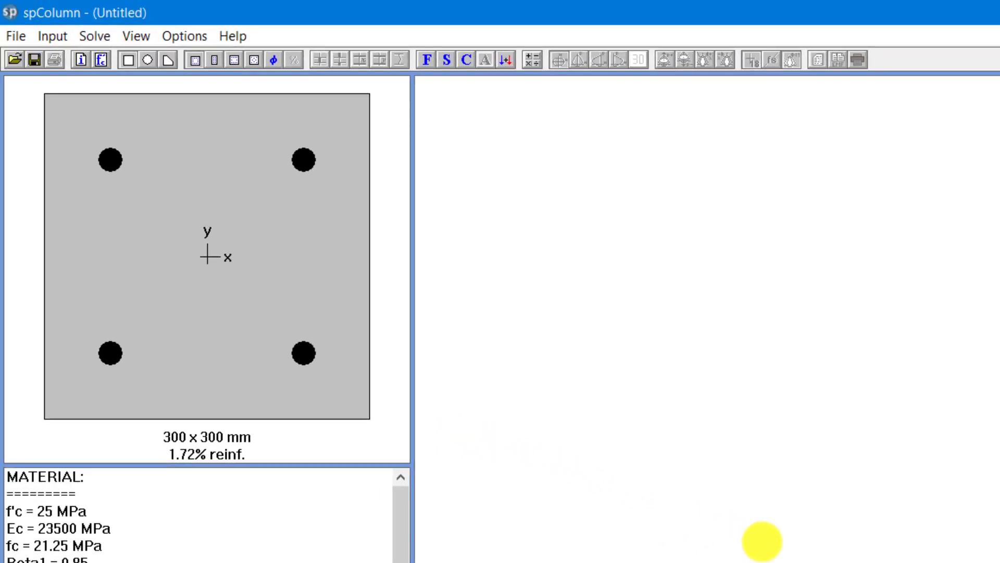
- Open the factored loads entry and look up the flexural design details of column frame 14 for UC2 at station 3.00 in the structural analysis program
{"action": "left_click", "coordinate": [53, 36]}
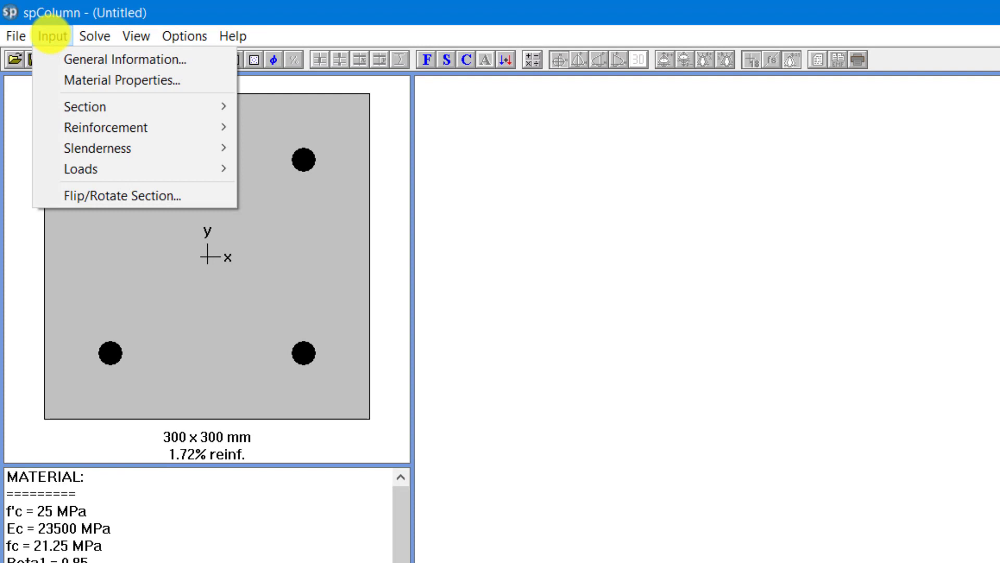
{"action": "mouse_move", "coordinate": [98, 167]}
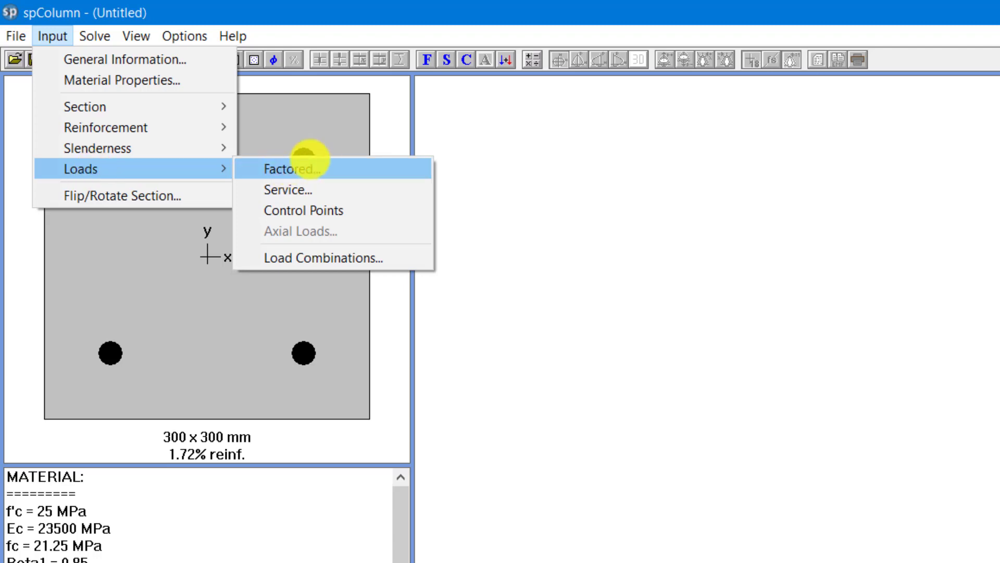
{"action": "left_click", "coordinate": [307, 166]}
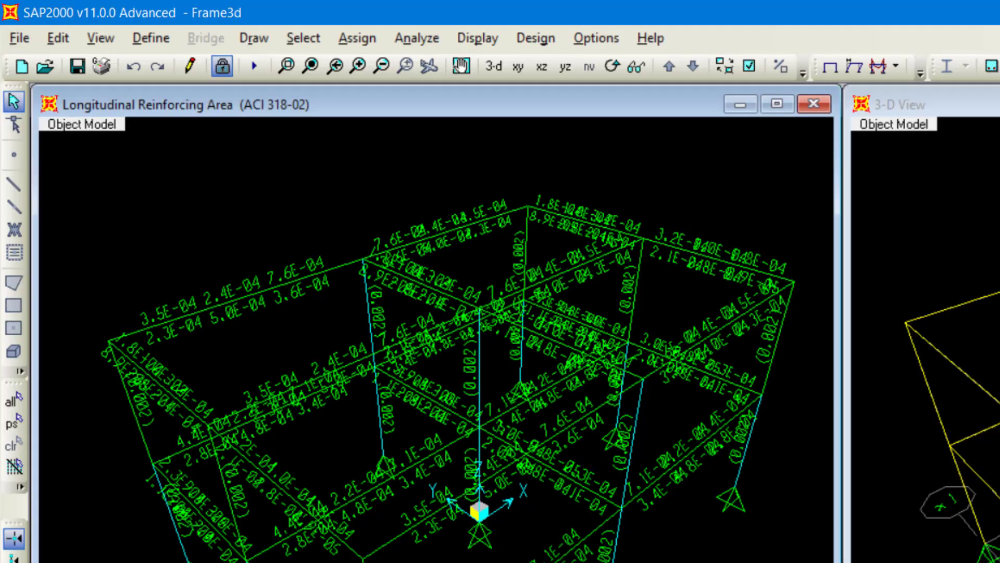
{"action": "right_click", "coordinate": [778, 339]}
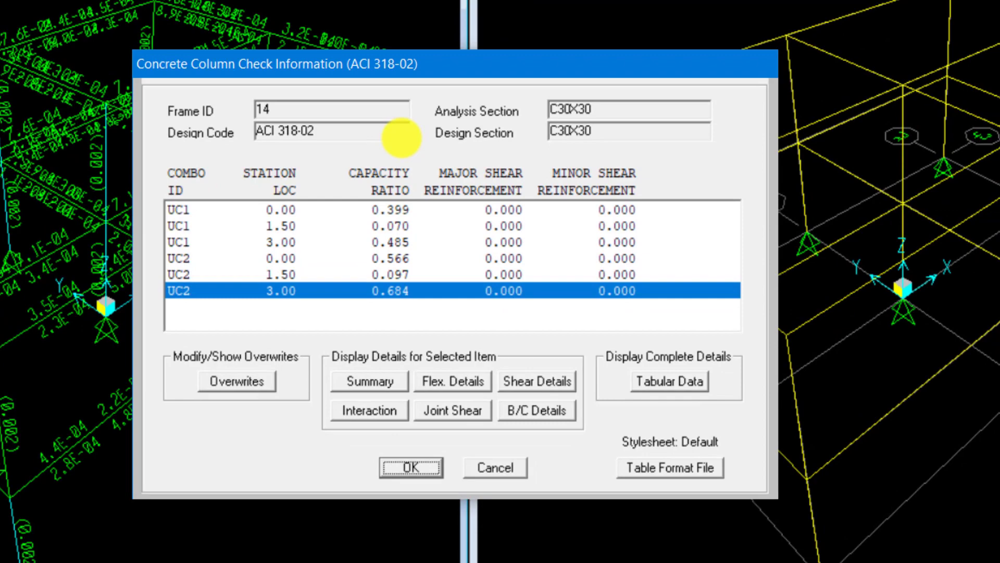
{"action": "left_click", "coordinate": [453, 381]}
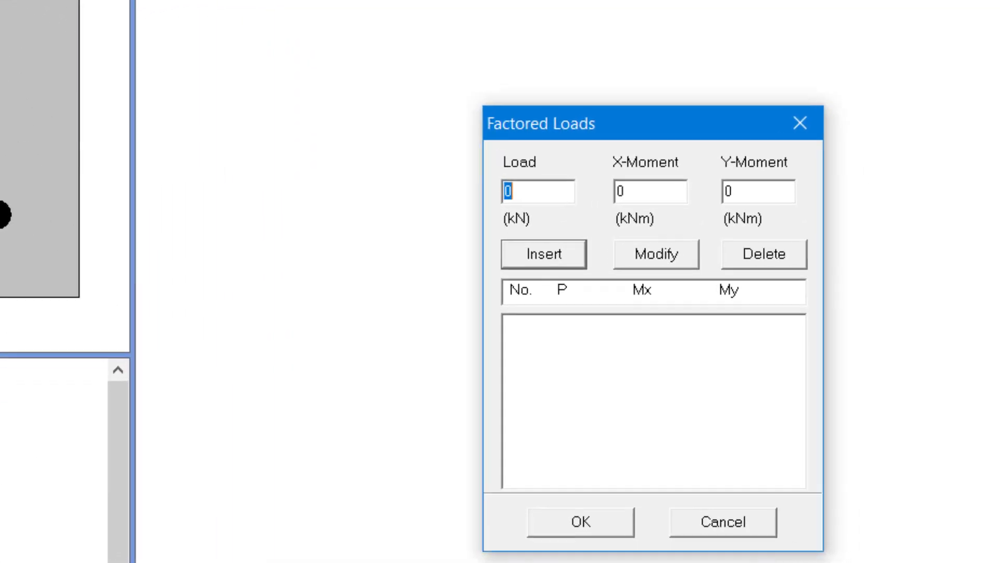
- Add a factored load with an axial load of 109 kN, an X-moment of 42 kNm and a Y-moment of 17 kNm
{"action": "type", "text": "1"}
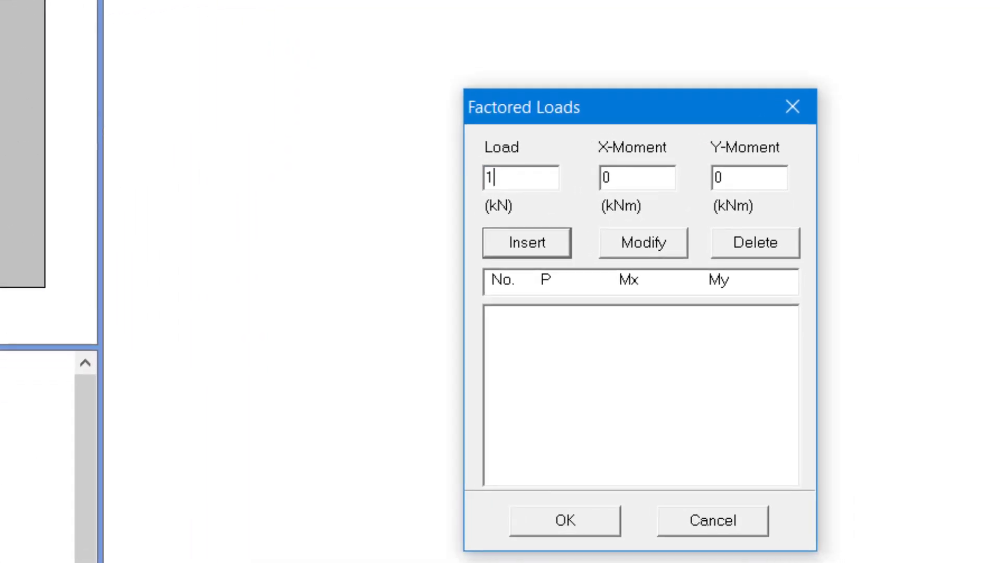
{"action": "type", "text": "09"}
{"action": "left_click", "coordinate": [661, 170]}
{"action": "key", "text": "BackSpace"}
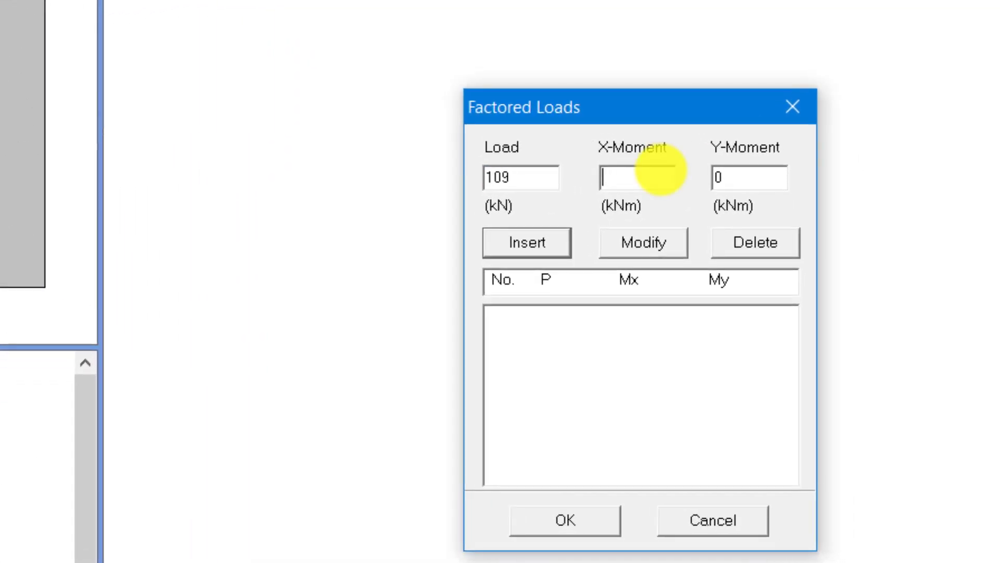
{"action": "type", "text": "42"}
{"action": "left_click", "coordinate": [765, 175]}
{"action": "key", "text": "BackSpace"}
{"action": "type", "text": "17"}
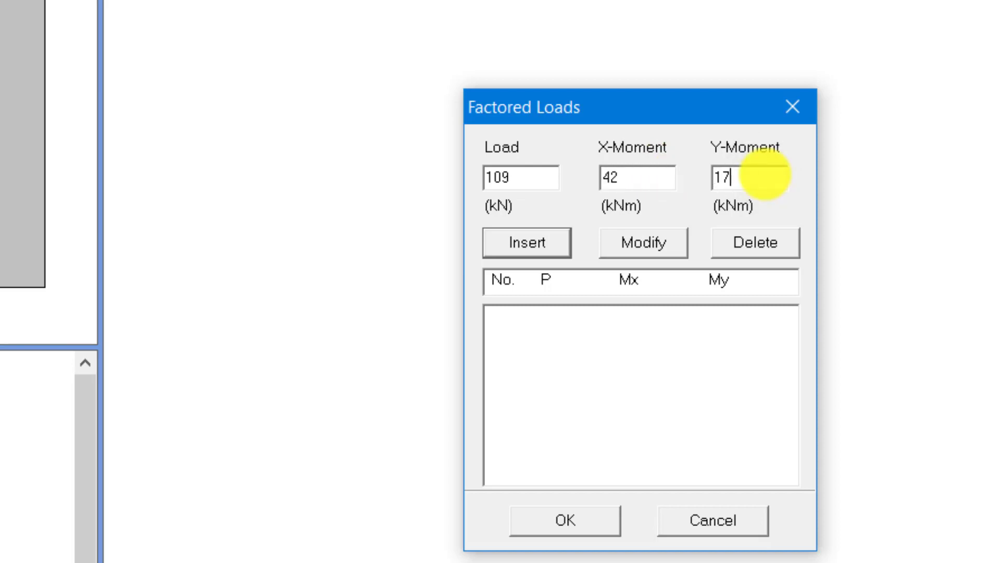
{"action": "left_click", "coordinate": [528, 242]}
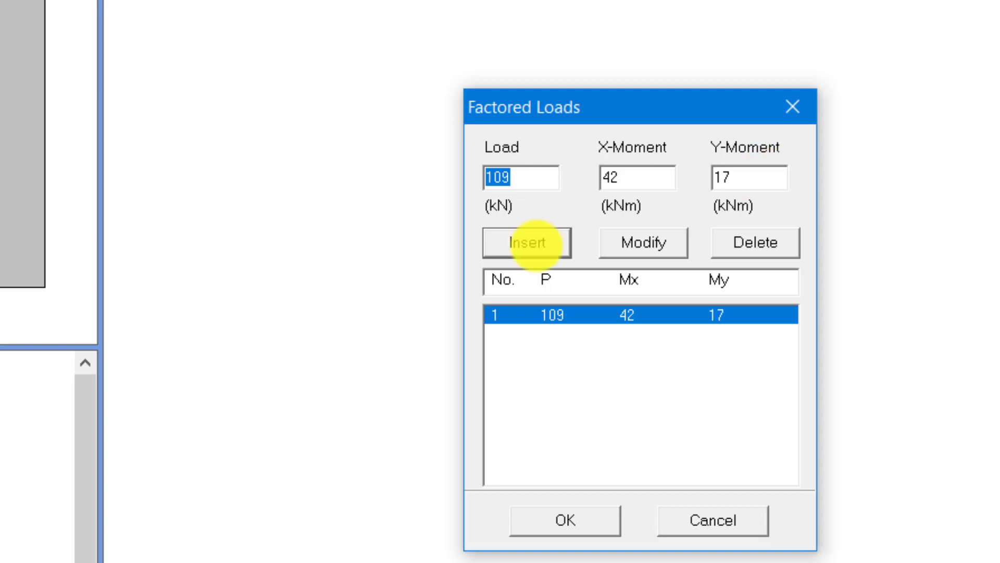
{"action": "left_click", "coordinate": [563, 519]}
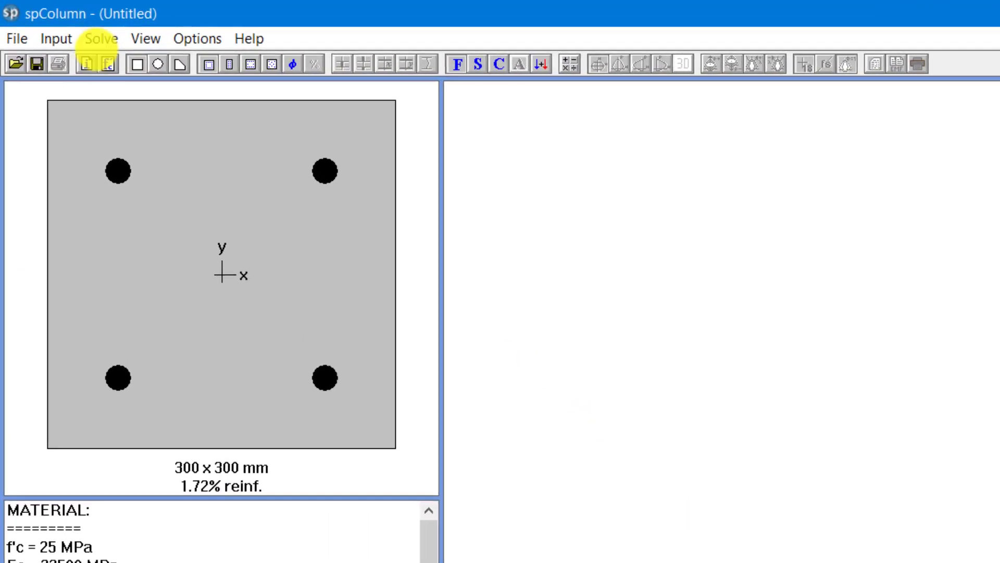
- Execute the solver for the column and bring up the positive-moment P-M interaction diagram
{"action": "left_click", "coordinate": [101, 39]}
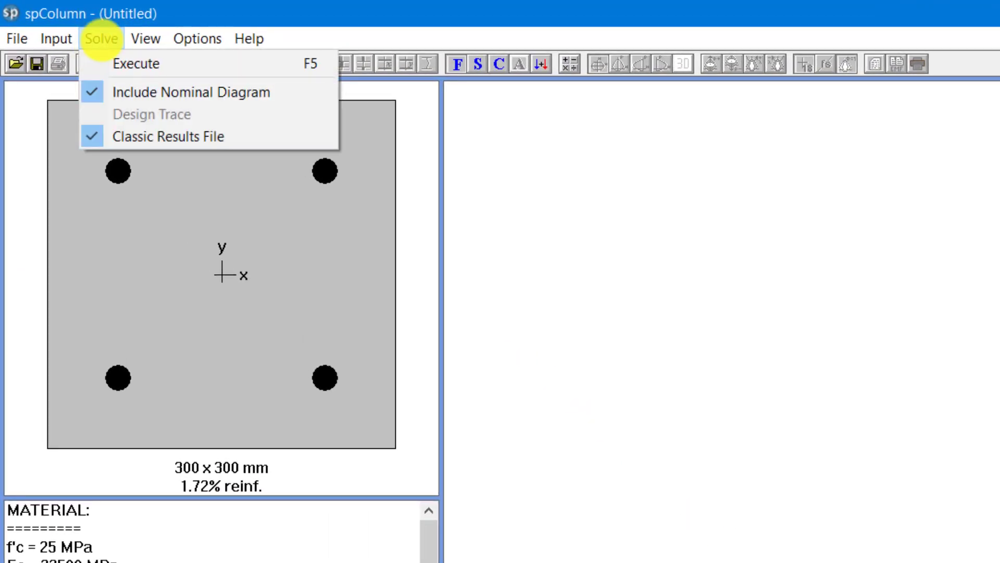
{"action": "left_click", "coordinate": [130, 63]}
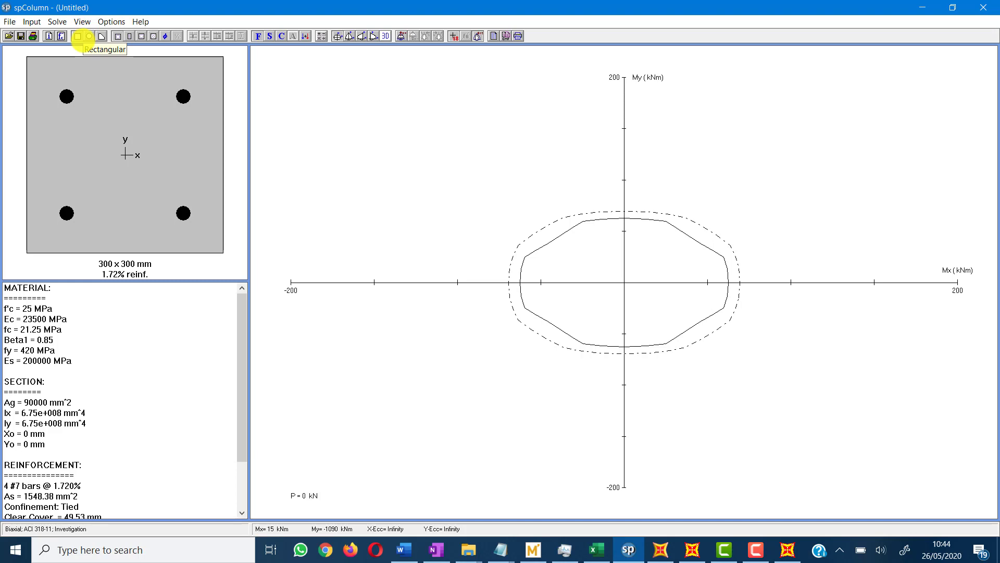
{"action": "left_click", "coordinate": [361, 35]}
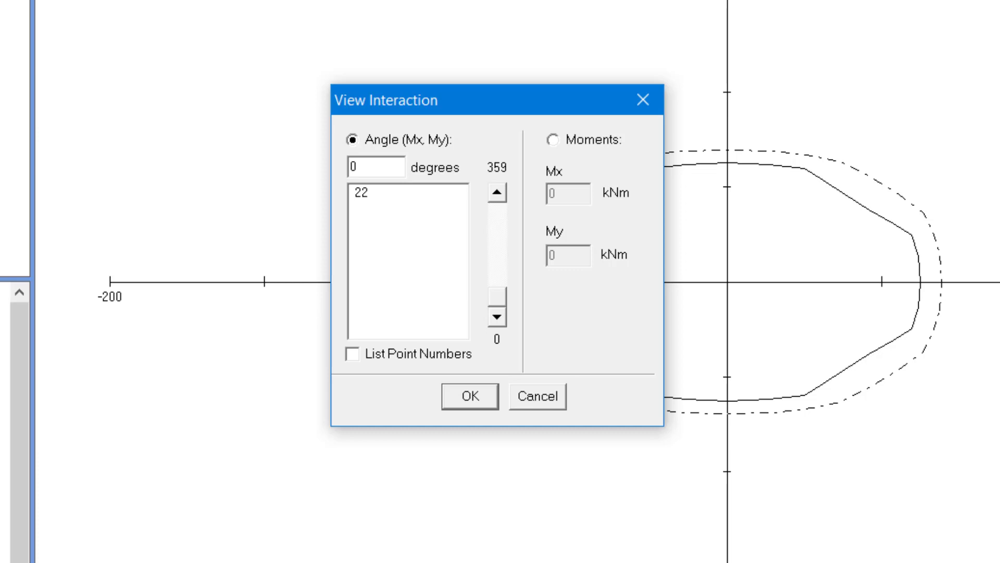
{"action": "left_click", "coordinate": [550, 399]}
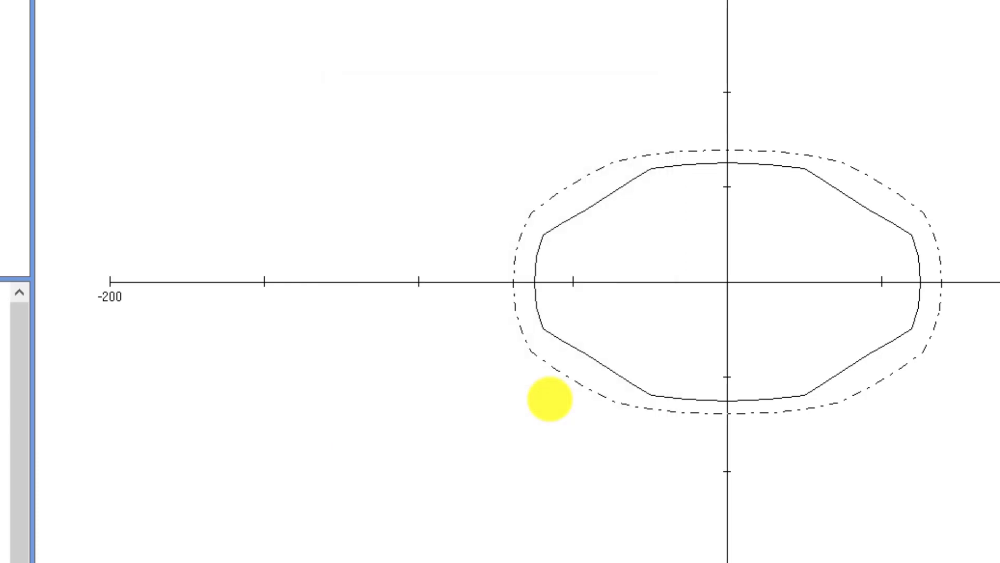
- Open the 3D P-M interaction diagram, rotate the surface to examine it, and return to the 2D P-M diagram
{"action": "left_click", "coordinate": [78, 18]}
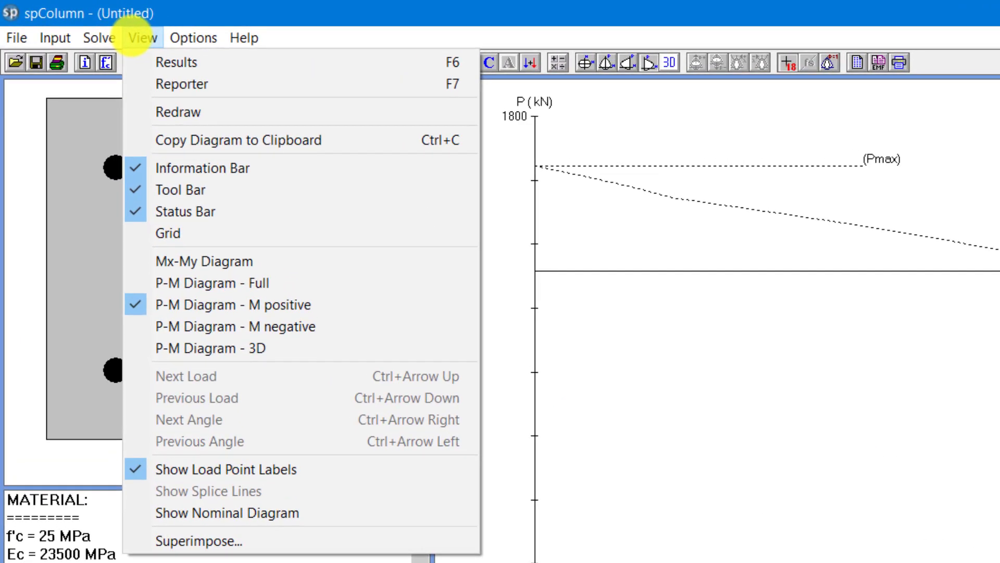
{"action": "left_click", "coordinate": [199, 348]}
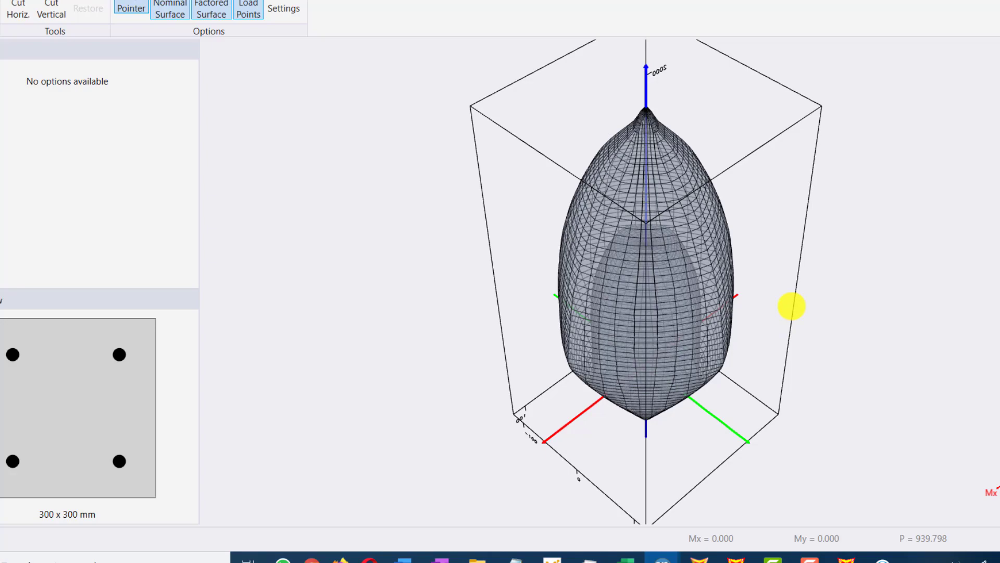
{"action": "left_click_drag", "start_coordinate": [776, 286], "coordinate": [876, 272]}
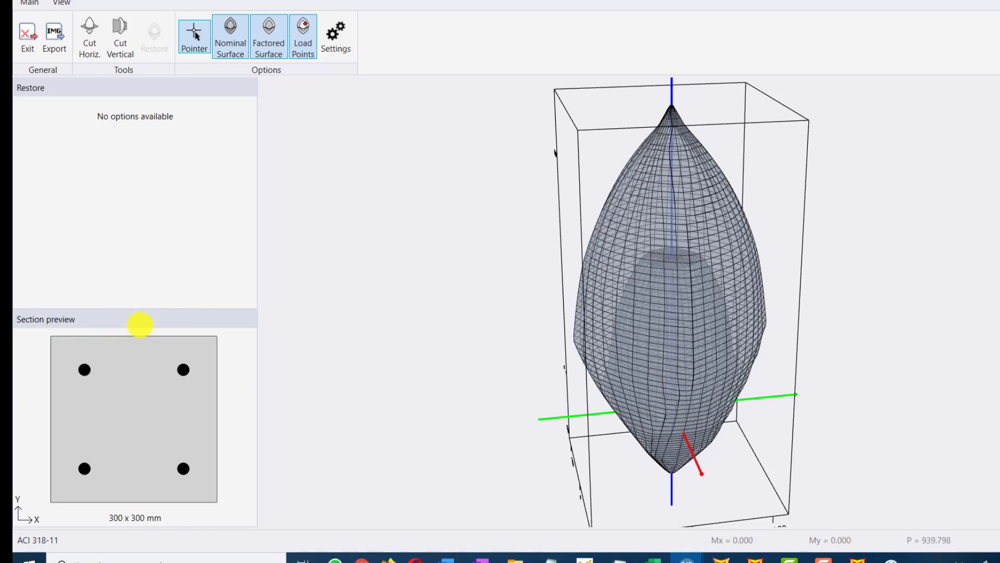
{"action": "mouse_move", "coordinate": [33, 312]}
{"action": "left_mouse_down"}
{"action": "mouse_move", "coordinate": [37, 525]}
{"action": "mouse_move", "coordinate": [274, 312]}
{"action": "mouse_move", "coordinate": [278, 319]}
{"action": "left_mouse_up"}
{"action": "left_click_drag", "start_coordinate": [358, 112], "coordinate": [266, 296]}
{"action": "mouse_move", "coordinate": [349, 266]}
{"action": "left_mouse_down"}
{"action": "mouse_move", "coordinate": [325, 284]}
{"action": "mouse_move", "coordinate": [226, 210]}
{"action": "left_mouse_up"}
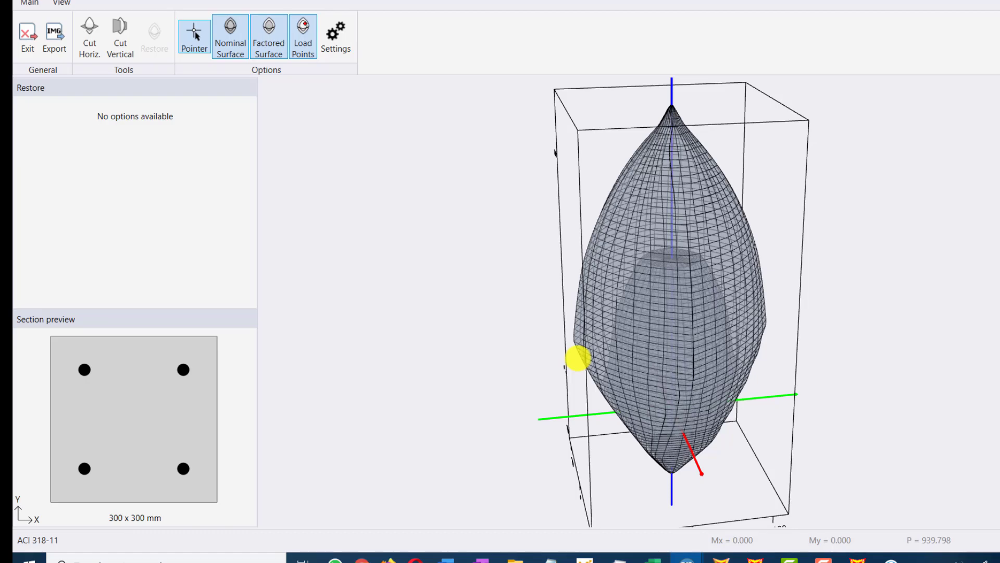
{"action": "left_click", "coordinate": [687, 560]}
{"action": "left_click", "coordinate": [813, 459]}
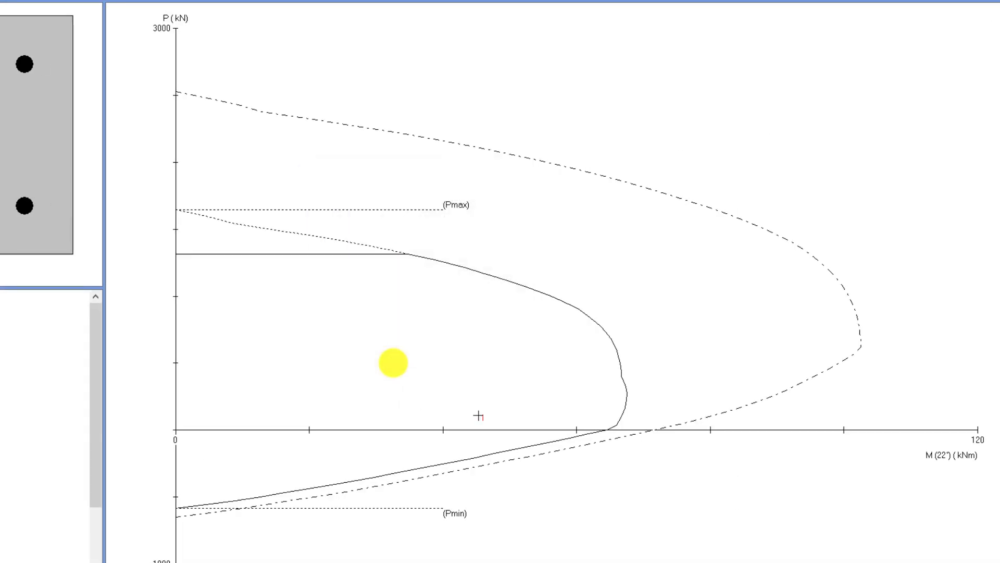